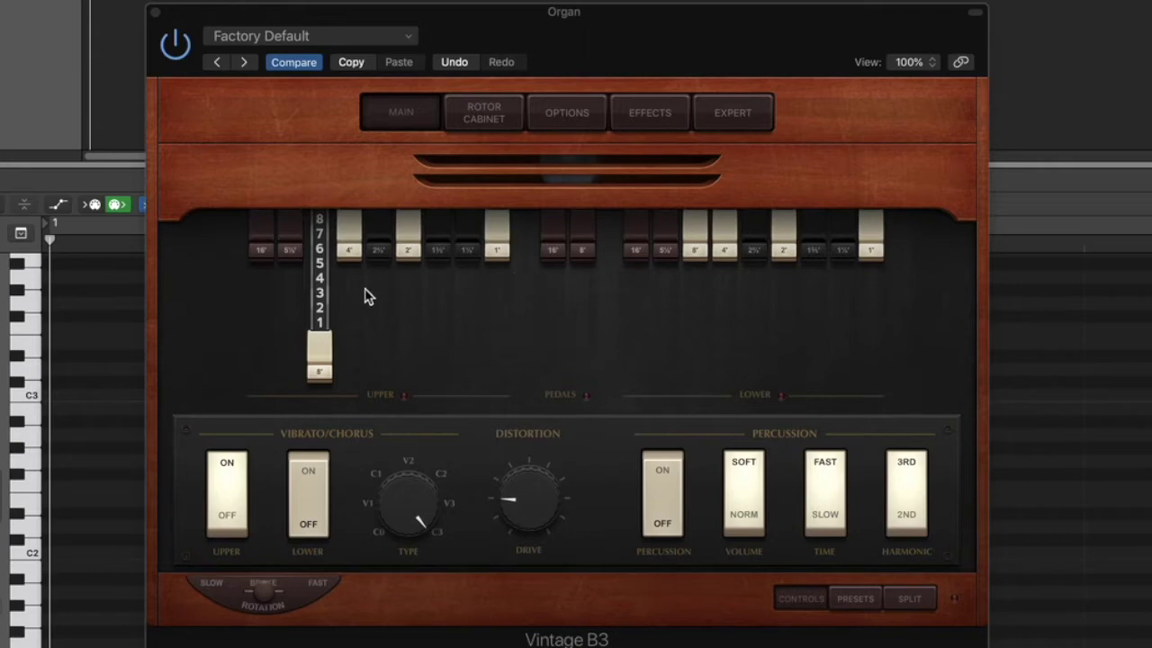
- Pull the upper 4' drawbar fully out, the 2⅔' out to about 6, and the 8' to level 6
{"action": "left_click", "coordinate": [320, 373]}
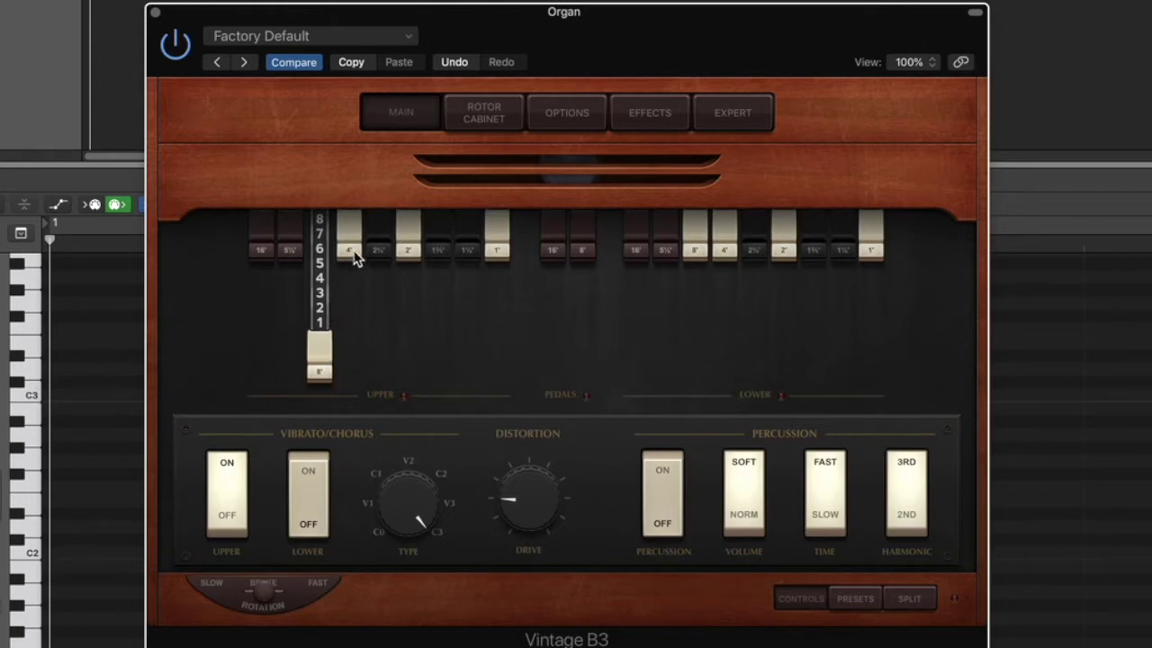
{"action": "left_click_drag", "start_coordinate": [355, 252], "coordinate": [338, 383]}
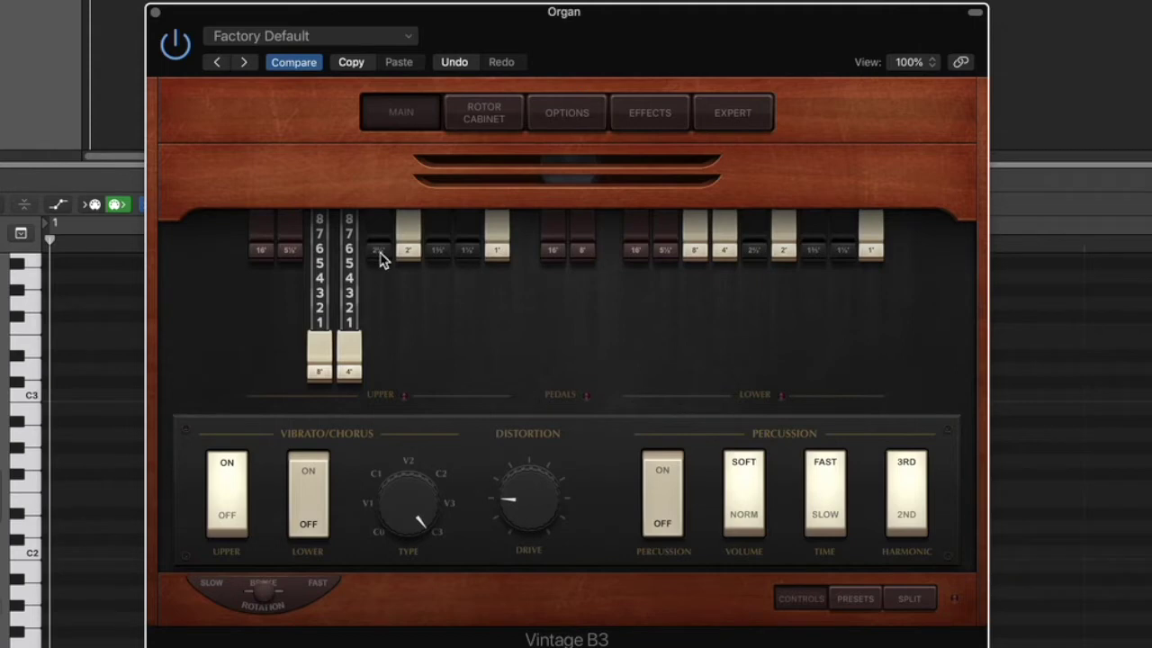
{"action": "left_click_drag", "start_coordinate": [380, 259], "coordinate": [336, 234]}
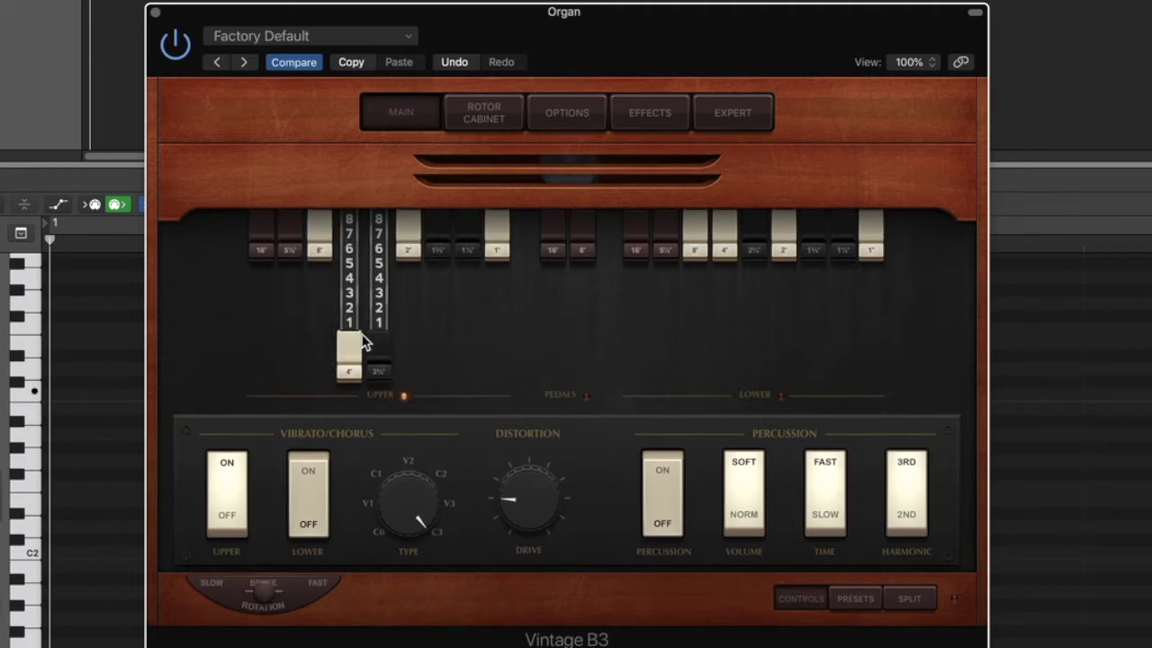
{"action": "mouse_move", "coordinate": [351, 347]}
{"action": "left_mouse_down"}
{"action": "mouse_move", "coordinate": [349, 236]}
{"action": "mouse_move", "coordinate": [347, 353]}
{"action": "left_mouse_up"}
{"action": "left_click_drag", "start_coordinate": [333, 270], "coordinate": [308, 393]}
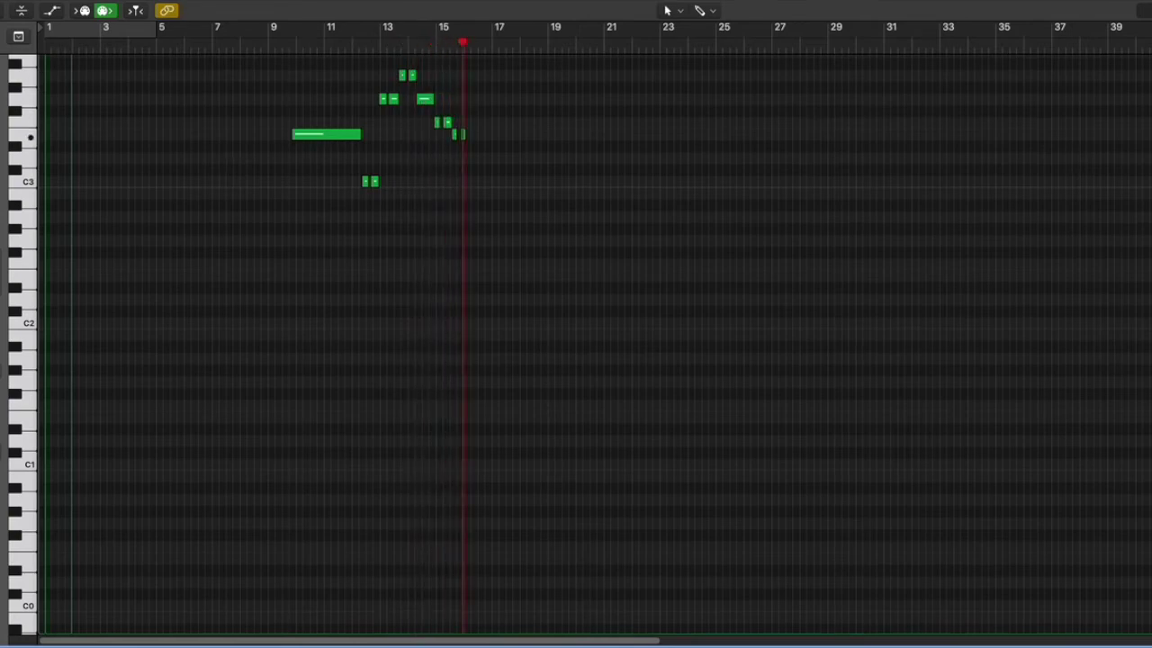
- Zoom in near the playhead and bring bars 40–56 around C4 into the Piano Roll view
{"action": "key", "text": "super+Right"}
{"action": "key", "text": "super+Right"}
{"action": "key", "text": "super+Right"}
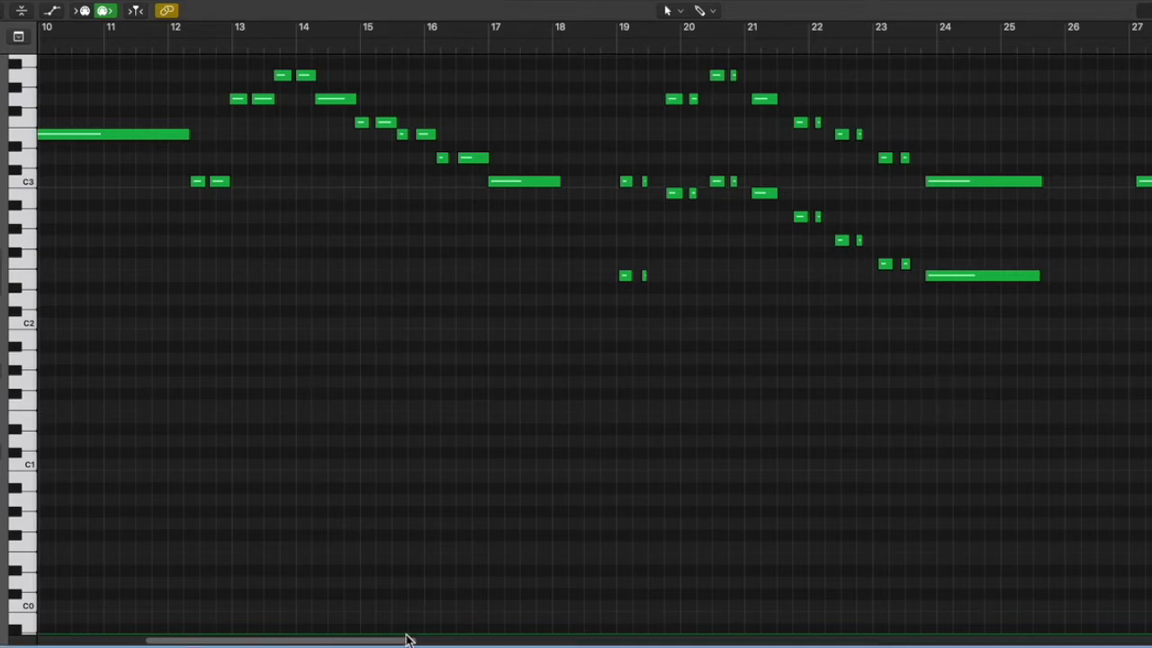
{"action": "left_click_drag", "start_coordinate": [394, 639], "coordinate": [732, 620]}
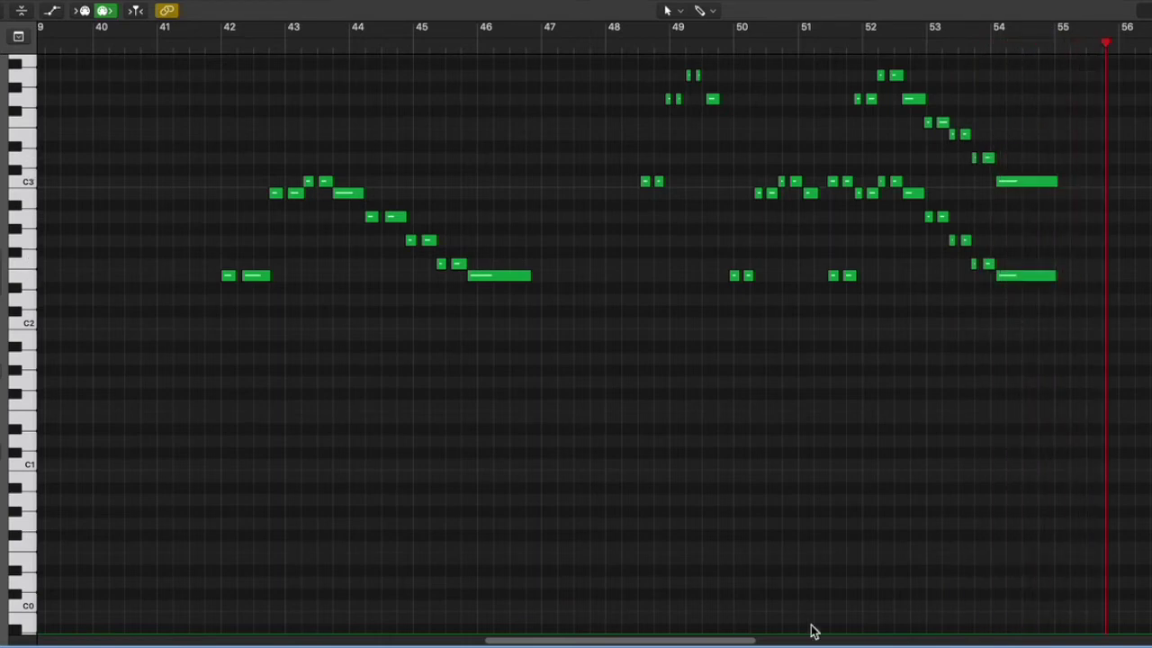
{"action": "scroll", "coordinate": [576, 344], "scroll_direction": "up", "scroll_amount": 3}
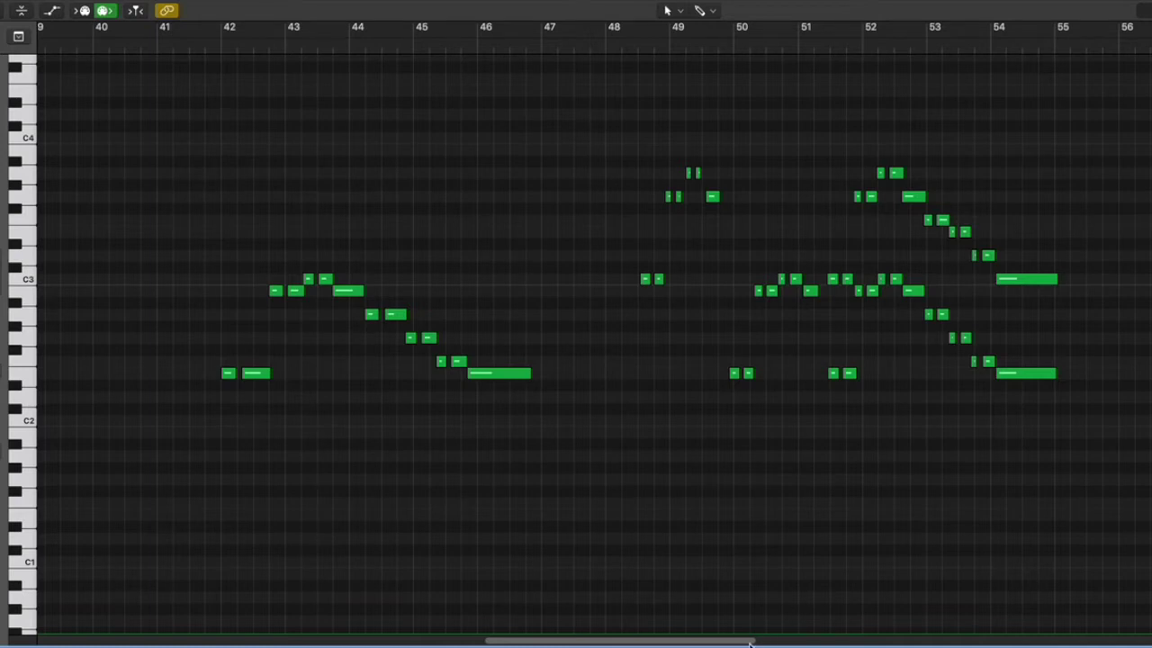
- Move the Piano Roll view to bars 59–76 with the melody's range in sight
{"action": "left_click_drag", "start_coordinate": [750, 644], "coordinate": [984, 619]}
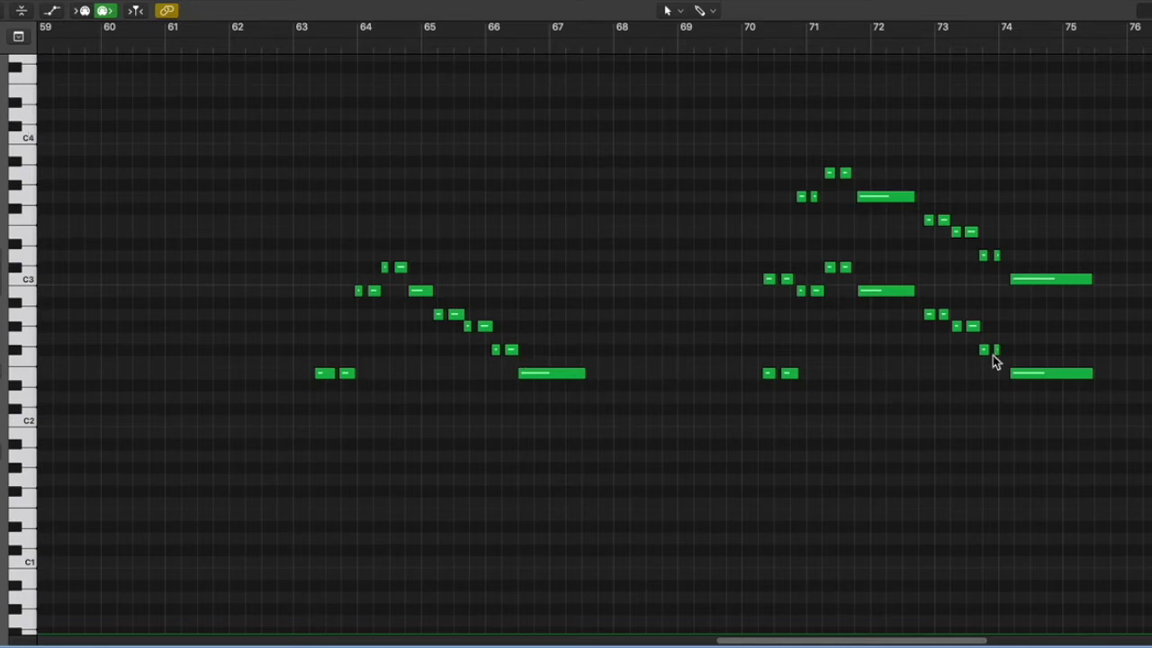
{"action": "scroll", "coordinate": [576, 342], "scroll_direction": "up", "scroll_amount": 5}
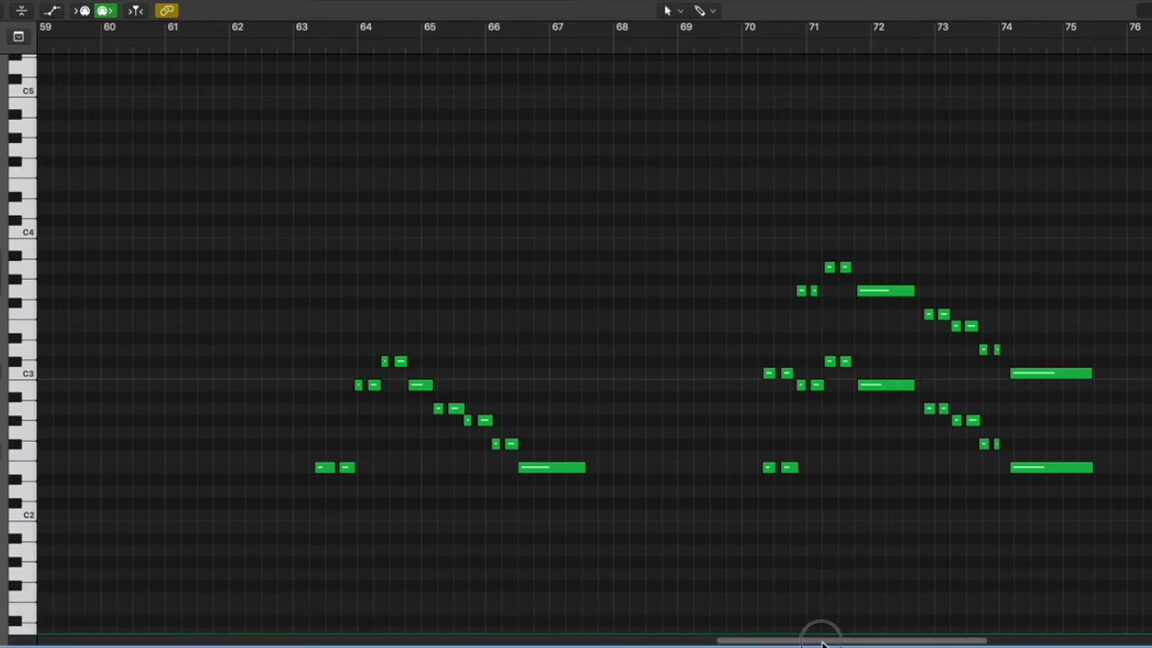
- Bring bars 90–106 into the Piano Roll view to show the five stacked parallel voices
{"action": "left_click_drag", "start_coordinate": [821, 642], "coordinate": [1048, 614]}
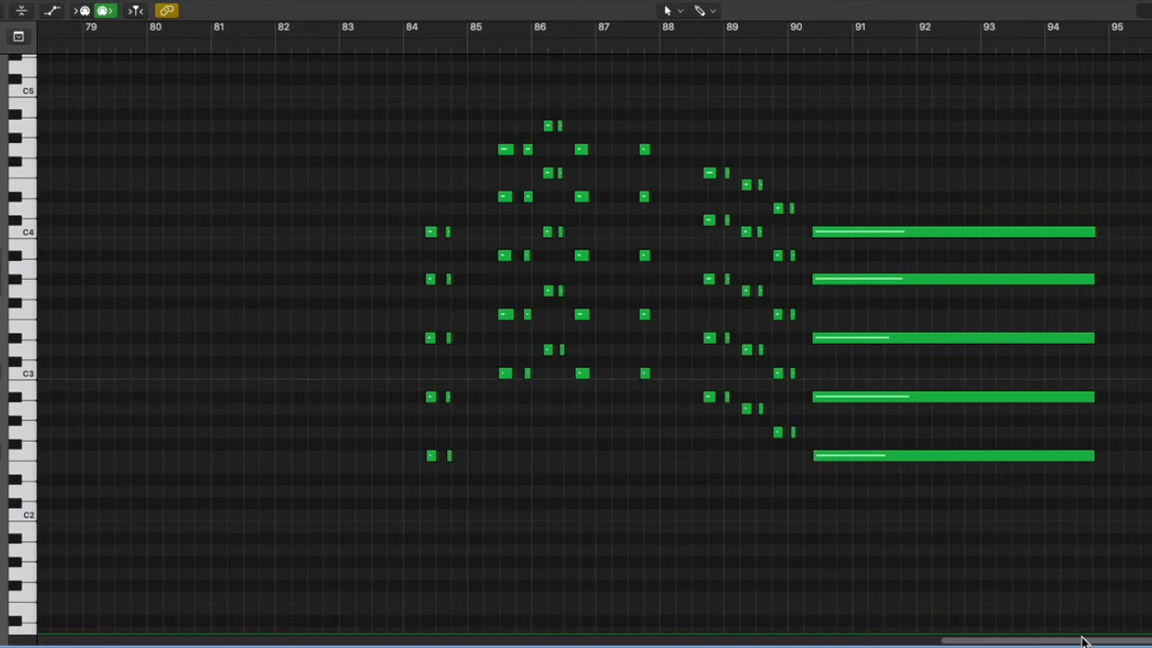
{"action": "scroll", "coordinate": [1082, 640], "scroll_direction": "right", "scroll_amount": 15}
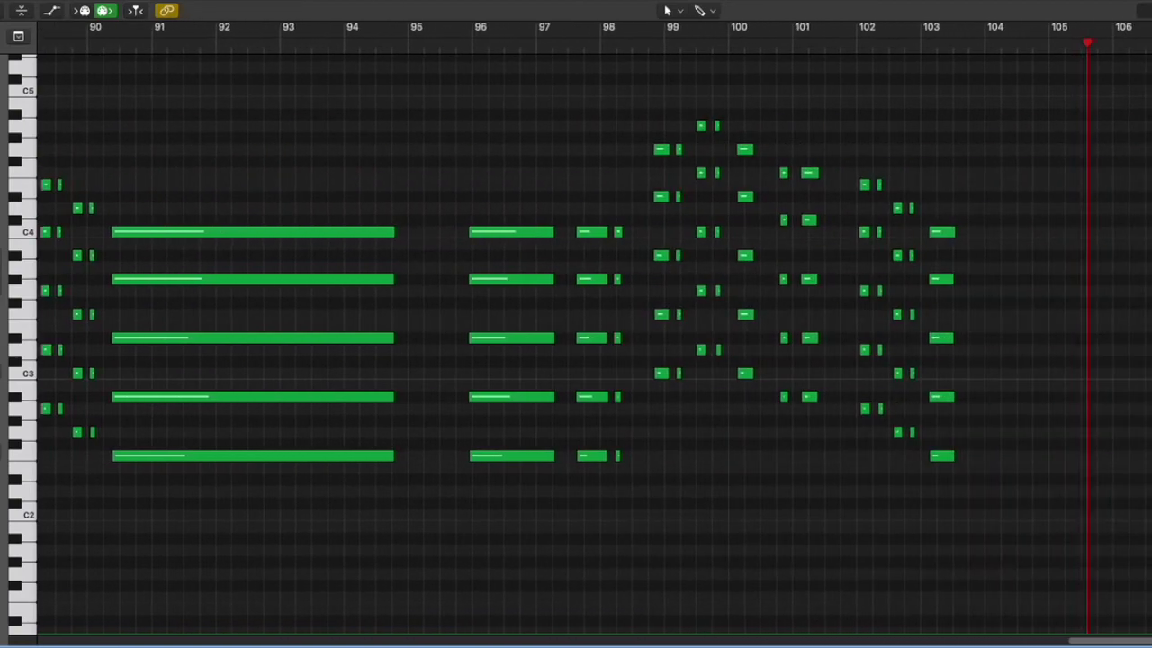
{"action": "scroll", "coordinate": [594, 333], "scroll_direction": "right", "scroll_amount": 6}
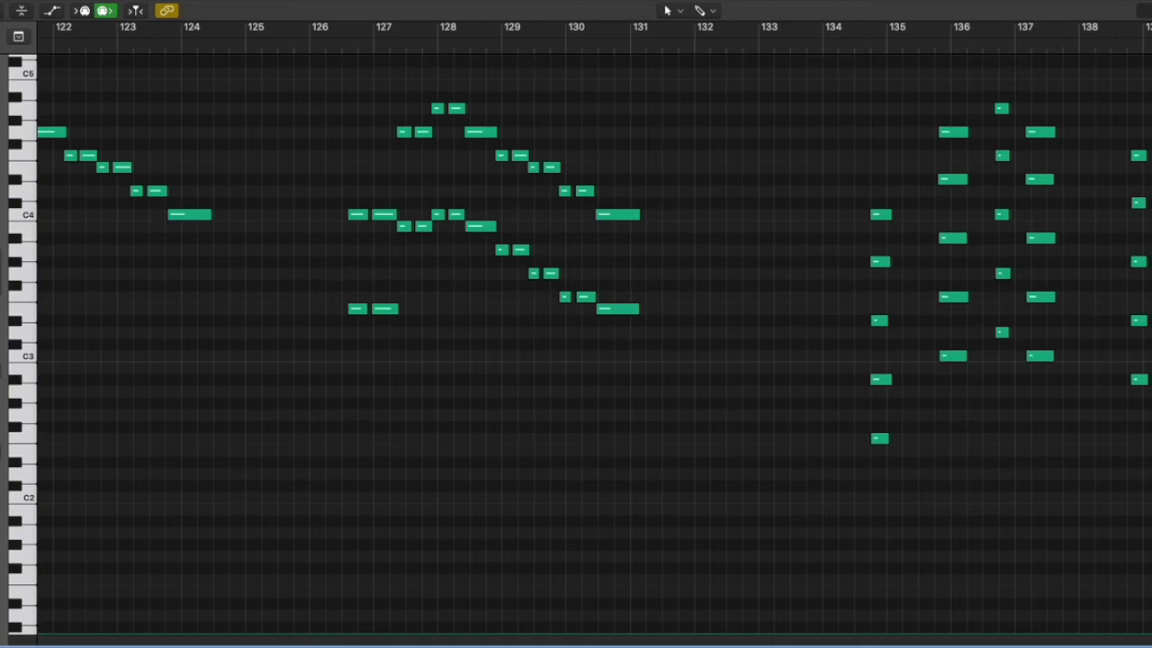
- Shift the Piano Roll view to bars 125–142 with the teal stacked voices
{"action": "scroll", "coordinate": [593, 324], "scroll_direction": "right", "scroll_amount": 10}
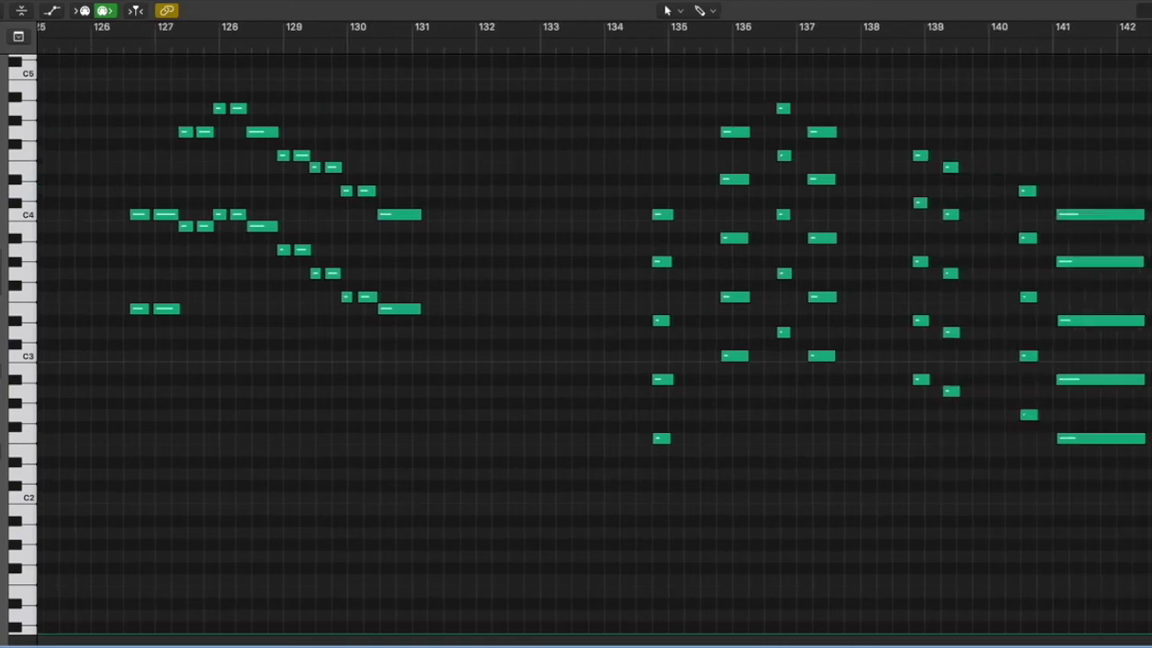
- Resume playback and follow it past the Strings region with Catch to bars 143–147
{"action": "scroll", "coordinate": [594, 324], "scroll_direction": "right", "scroll_amount": 2}
{"action": "key", "text": "space"}
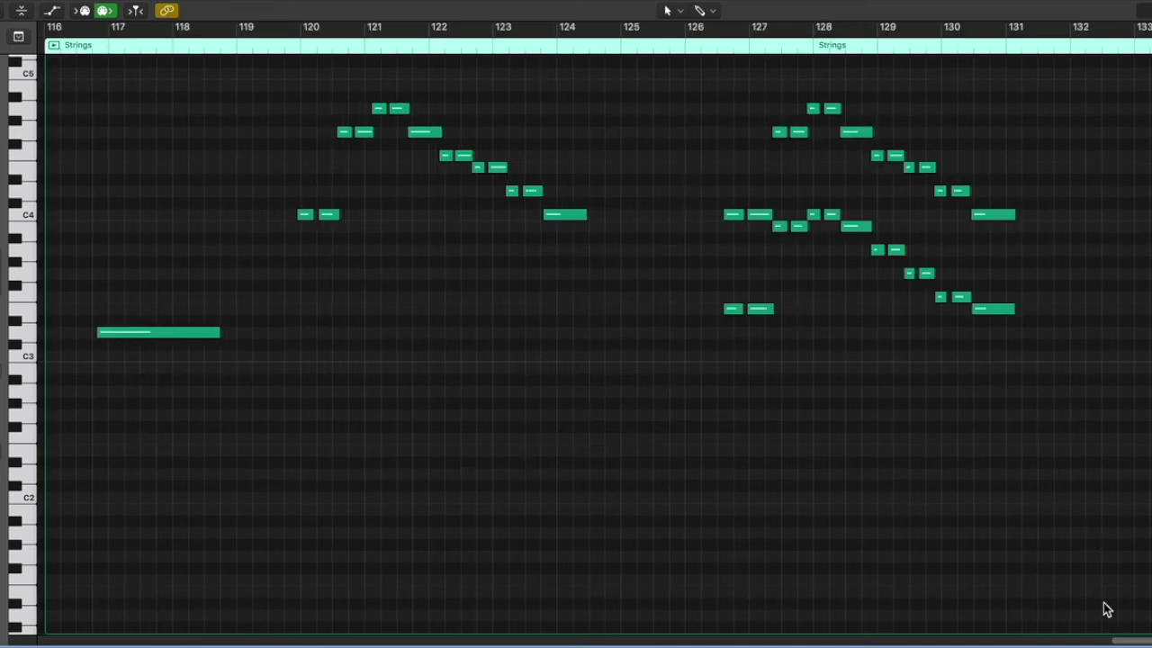
{"action": "scroll", "coordinate": [594, 342], "scroll_direction": "right", "scroll_amount": 10}
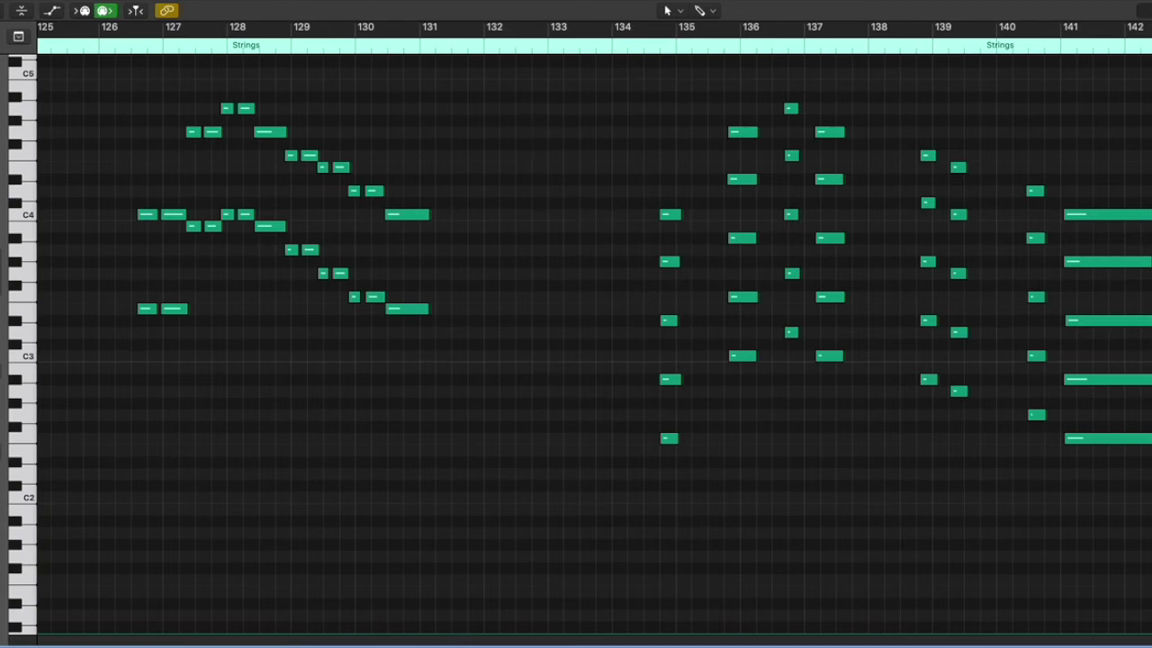
{"action": "key", "text": "space"}
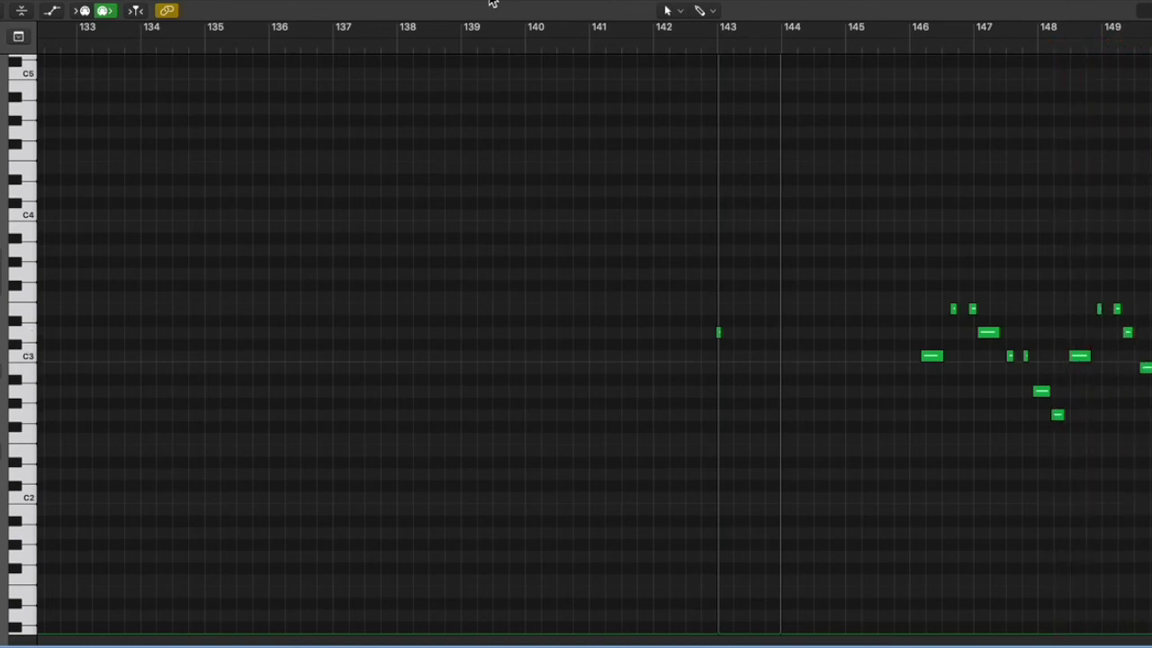
- Stop recording, copy all the Piano melody's notes one semitone lower, and play it back
{"action": "key", "text": "space"}
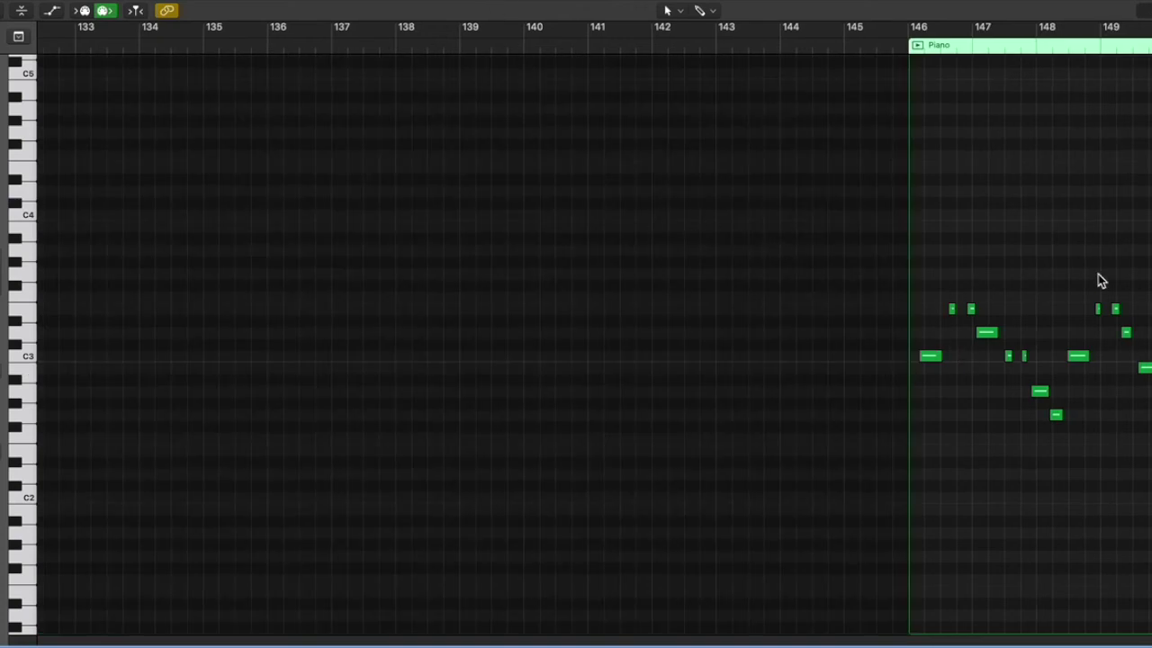
{"action": "left_click_drag", "start_coordinate": [1150, 258], "coordinate": [938, 450]}
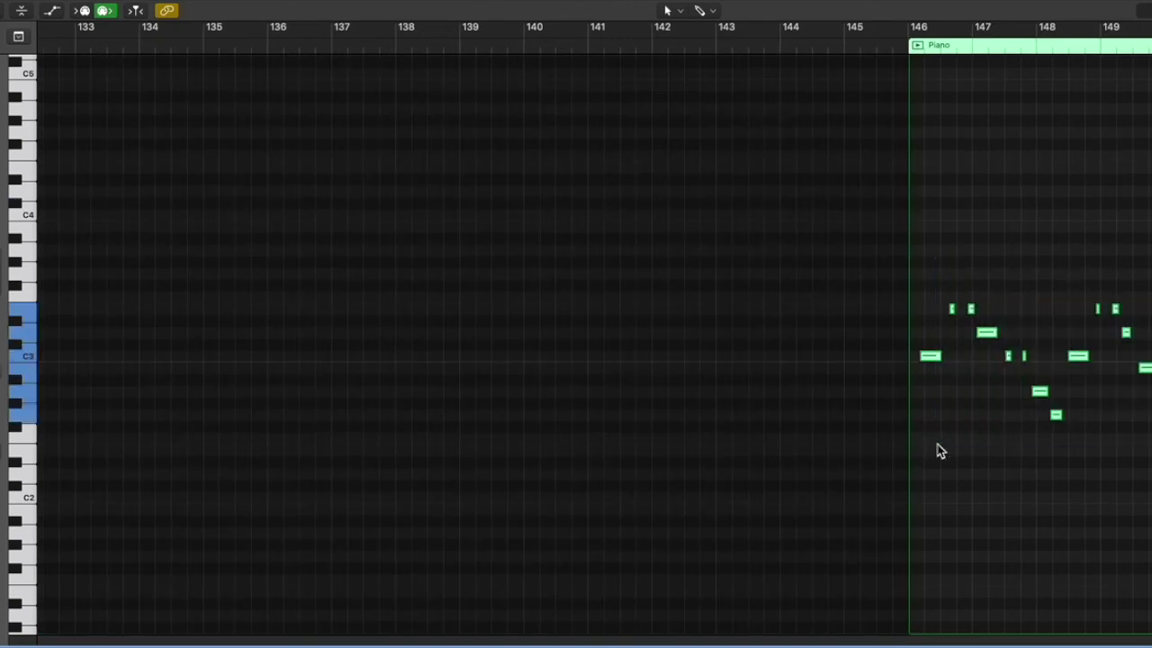
{"action": "left_click", "coordinate": [932, 360]}
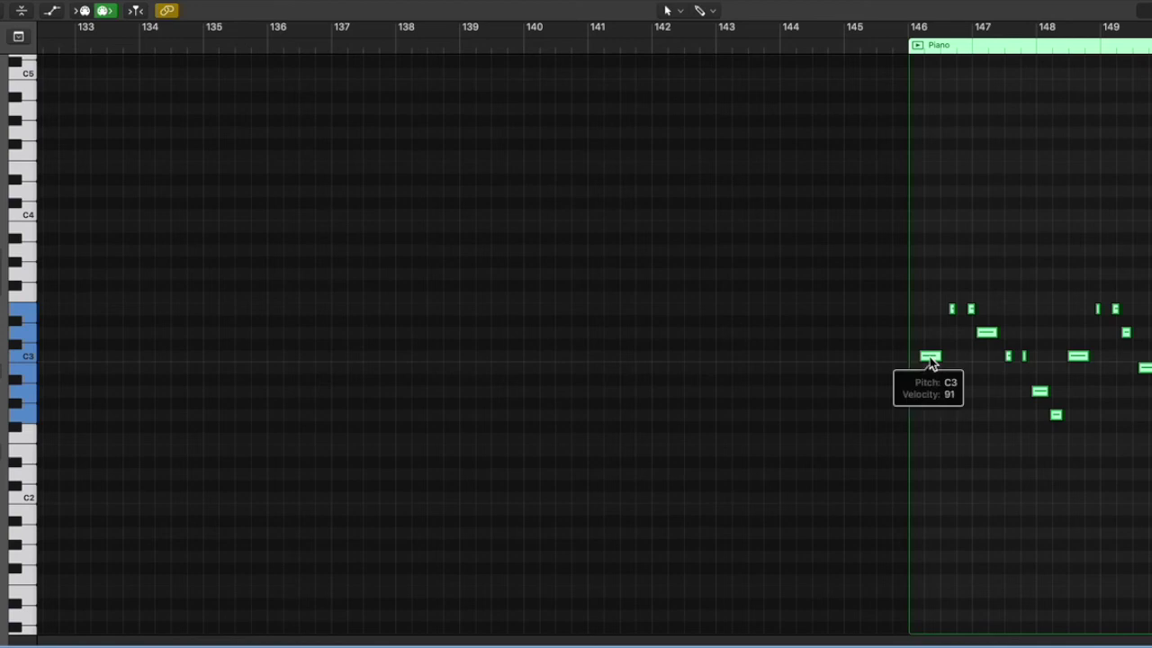
{"action": "left_click_drag", "start_coordinate": [931, 361], "coordinate": [932, 382]}
{"action": "key", "text": "space"}
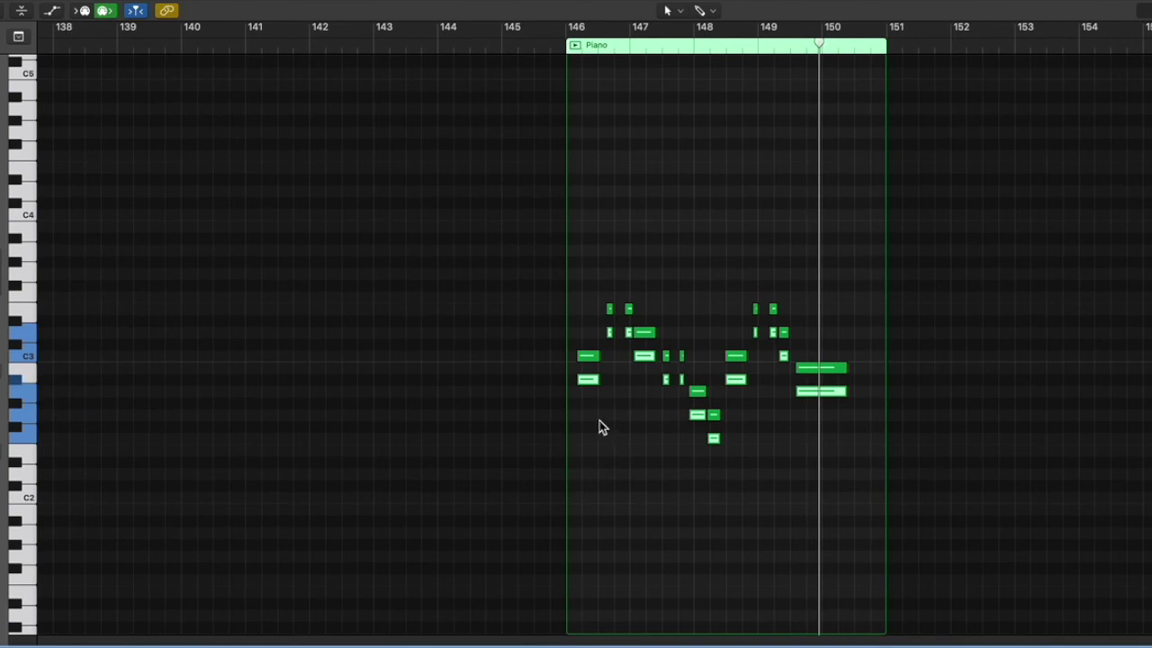
- Copy the selected notes three semitones lower and play the layered harmony from bar 146
{"action": "left_click_drag", "start_coordinate": [589, 387], "coordinate": [589, 441]}
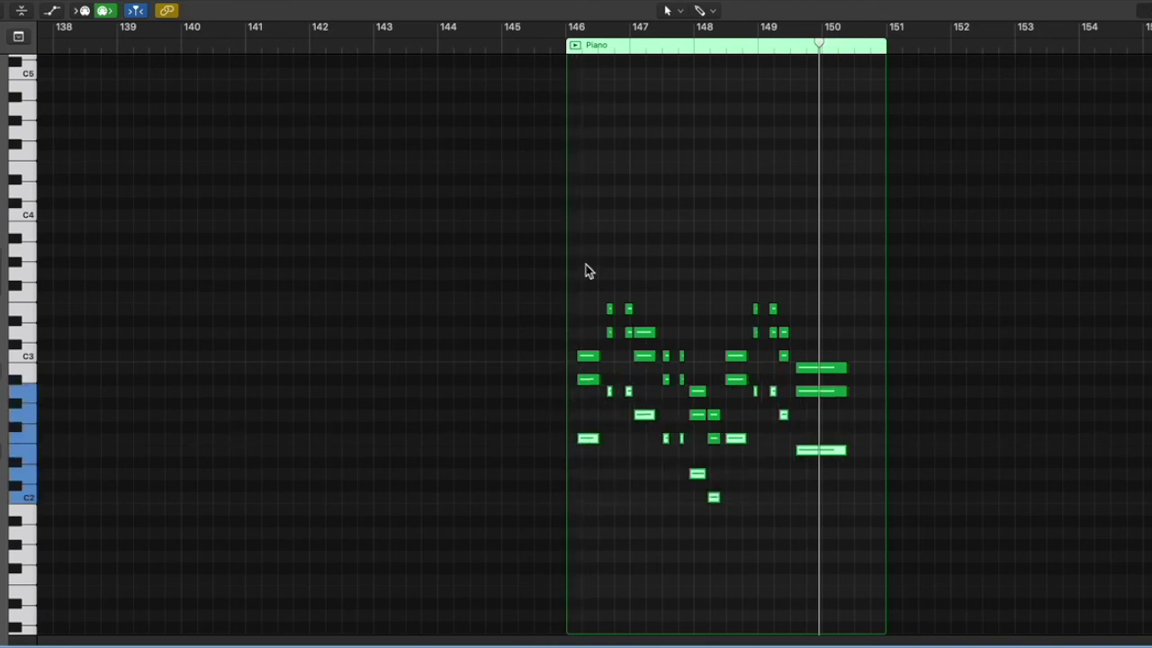
{"action": "left_click_drag", "start_coordinate": [551, 47], "coordinate": [553, 54]}
{"action": "key", "text": "space"}
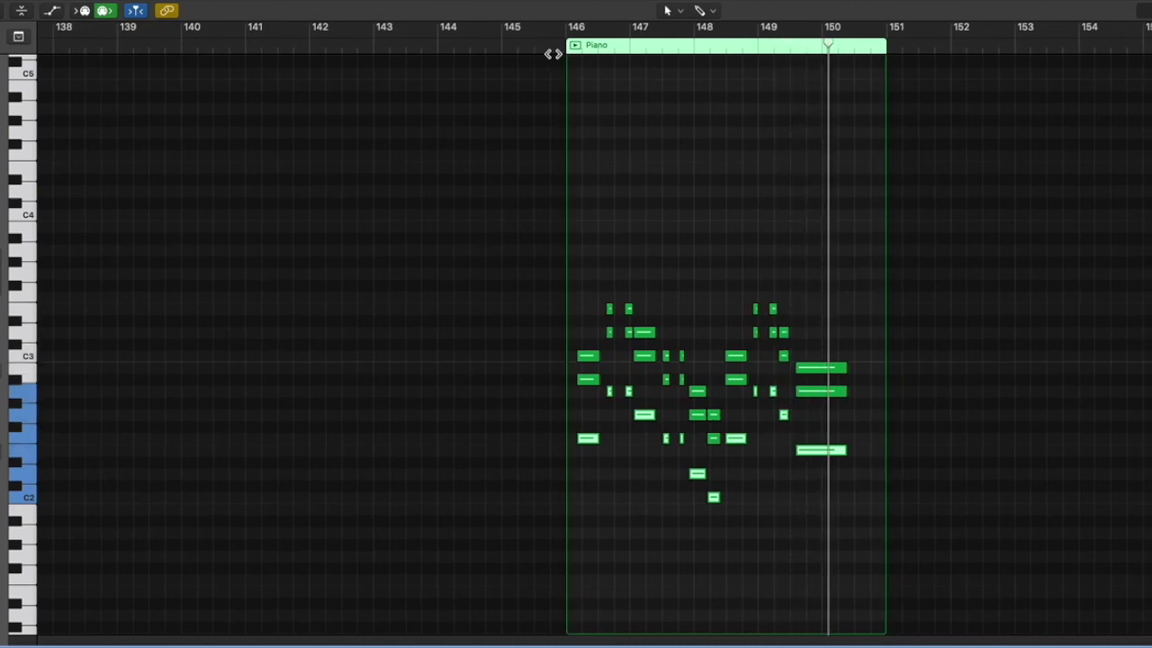
- Replay from just before bar 146, then scroll back to the Organ region and open the Vintage B3
{"action": "left_click", "coordinate": [548, 42]}
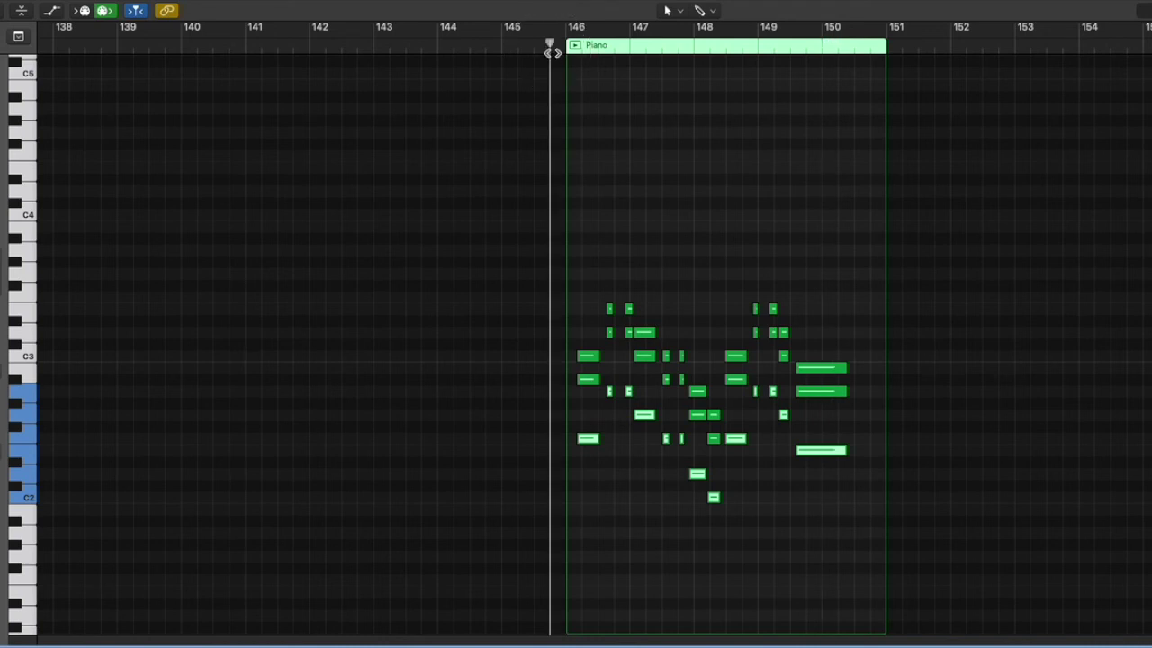
{"action": "scroll", "coordinate": [552, 53], "scroll_direction": "left", "scroll_amount": 3}
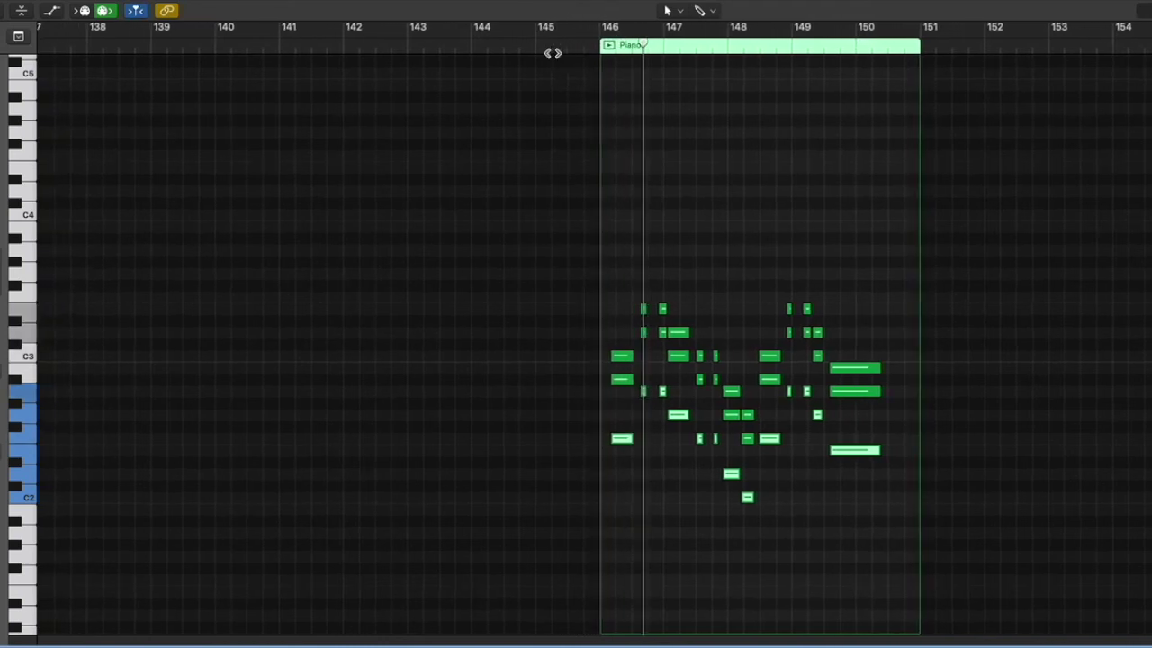
{"action": "scroll", "coordinate": [552, 53], "scroll_direction": "left", "scroll_amount": 2}
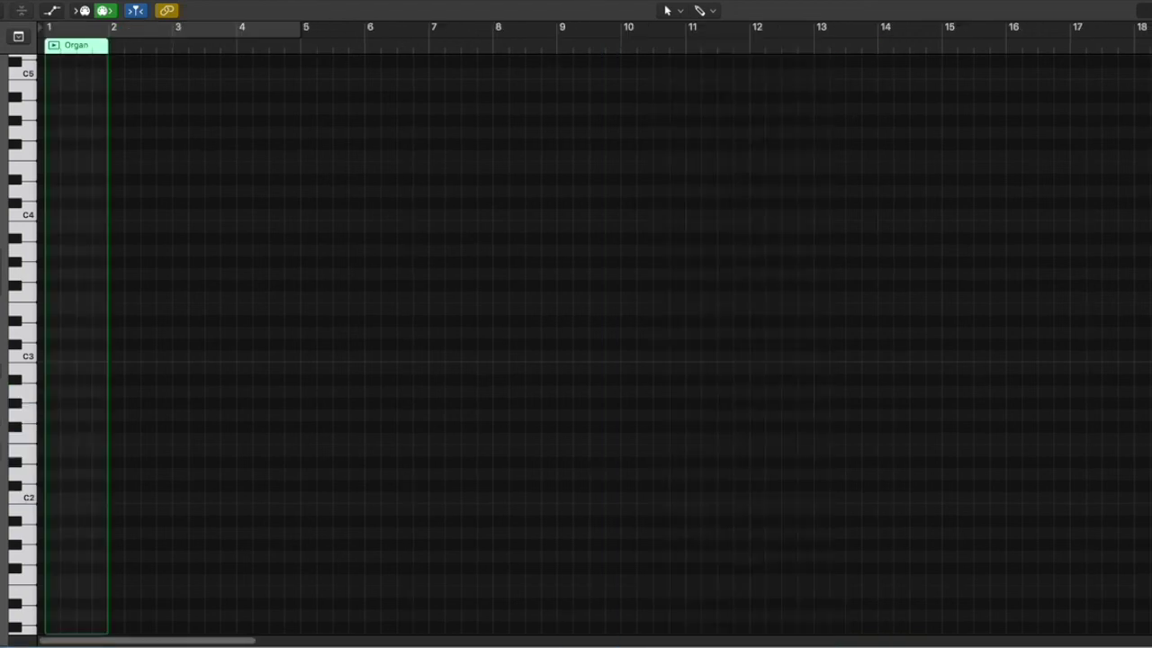
{"action": "key", "text": "v"}
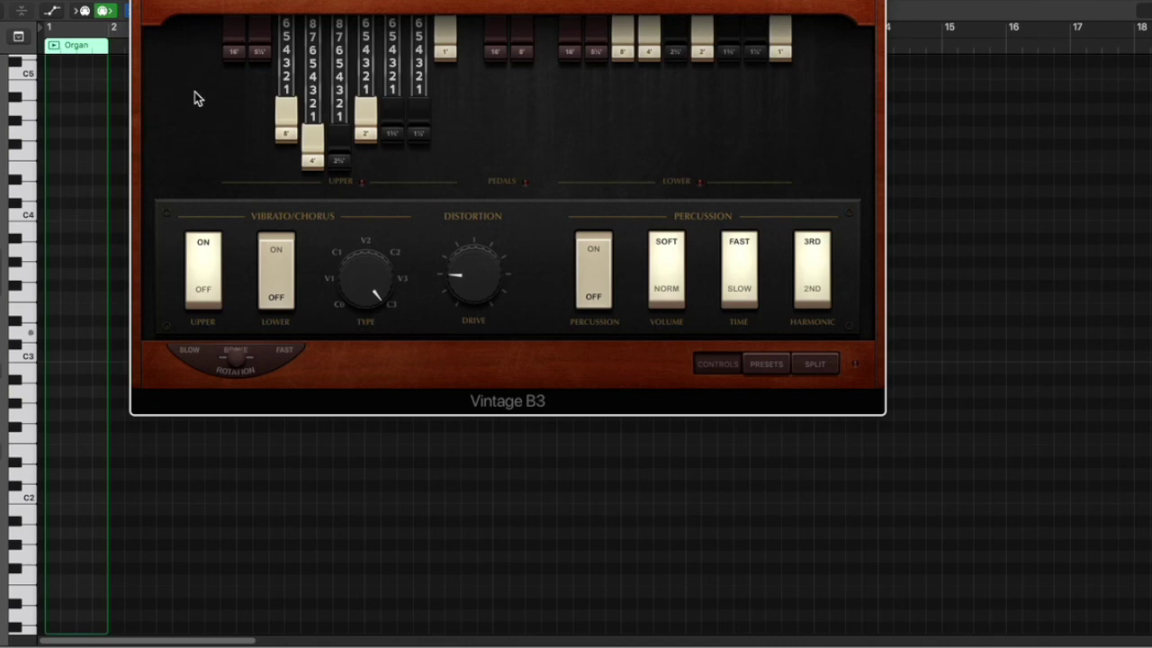
- Push the upper 1⅓', 1⅗', 2', 2⅔' and 4' drawbars fully in
{"action": "left_click_drag", "start_coordinate": [423, 126], "coordinate": [411, 45]}
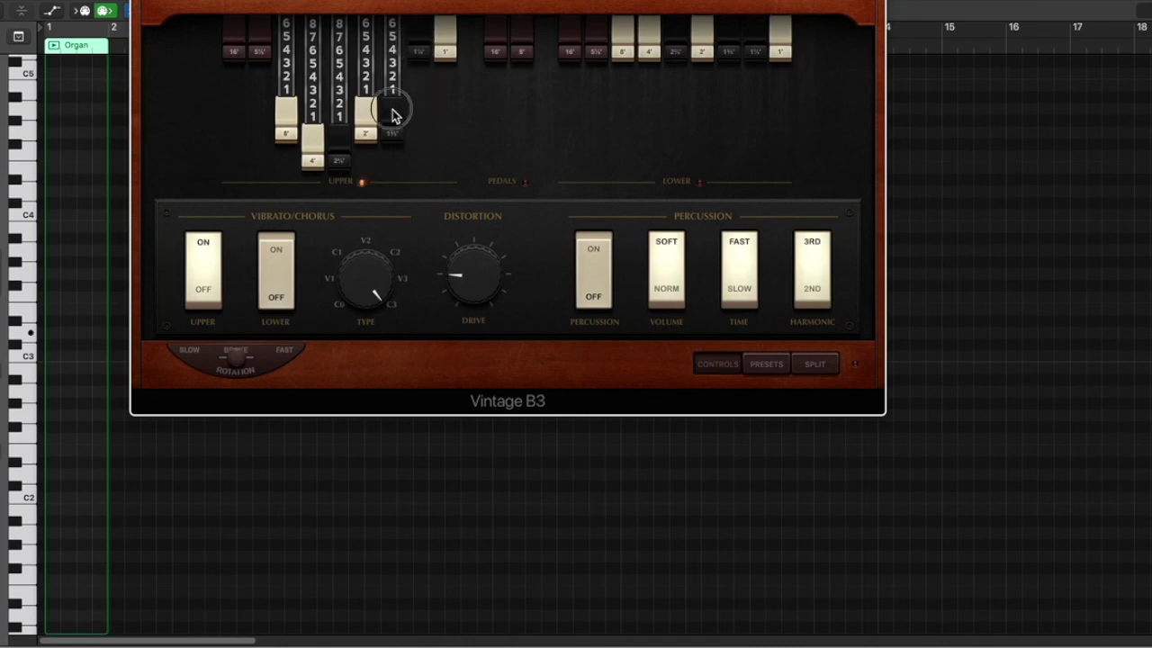
{"action": "left_click_drag", "start_coordinate": [393, 110], "coordinate": [368, 20]}
{"action": "left_click_drag", "start_coordinate": [339, 155], "coordinate": [337, 27]}
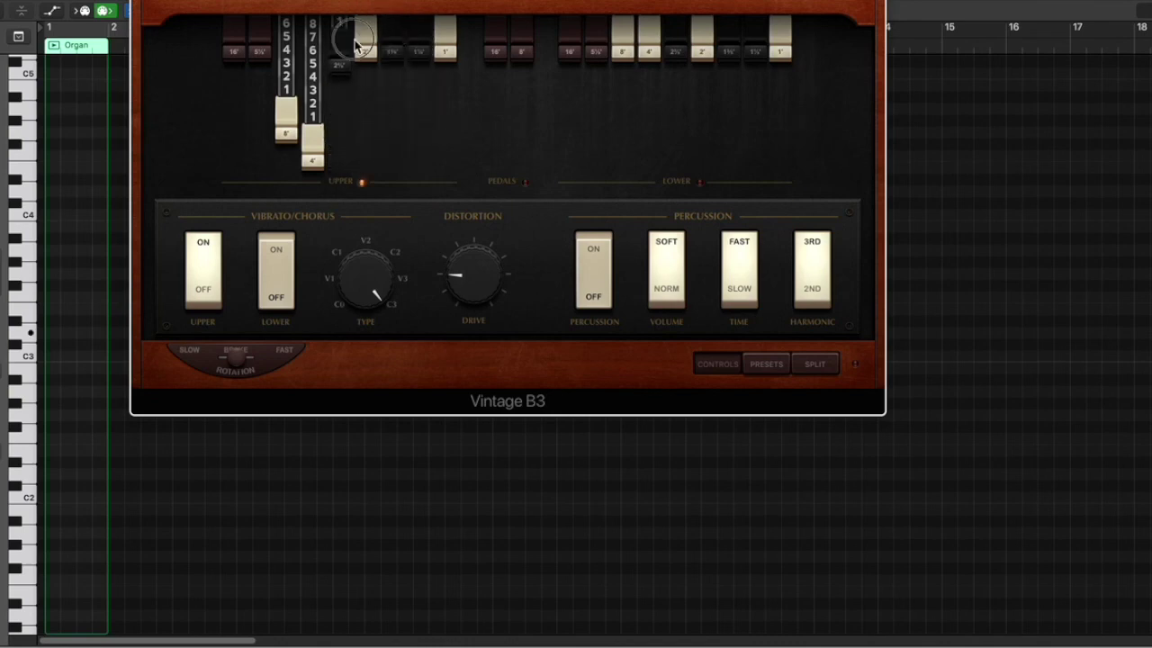
{"action": "left_click_drag", "start_coordinate": [313, 155], "coordinate": [342, 45]}
- Pull the upper 8', 16' and 2' drawbars fully out and the 2⅔' to about 5
{"action": "left_click_drag", "start_coordinate": [289, 110], "coordinate": [288, 249]}
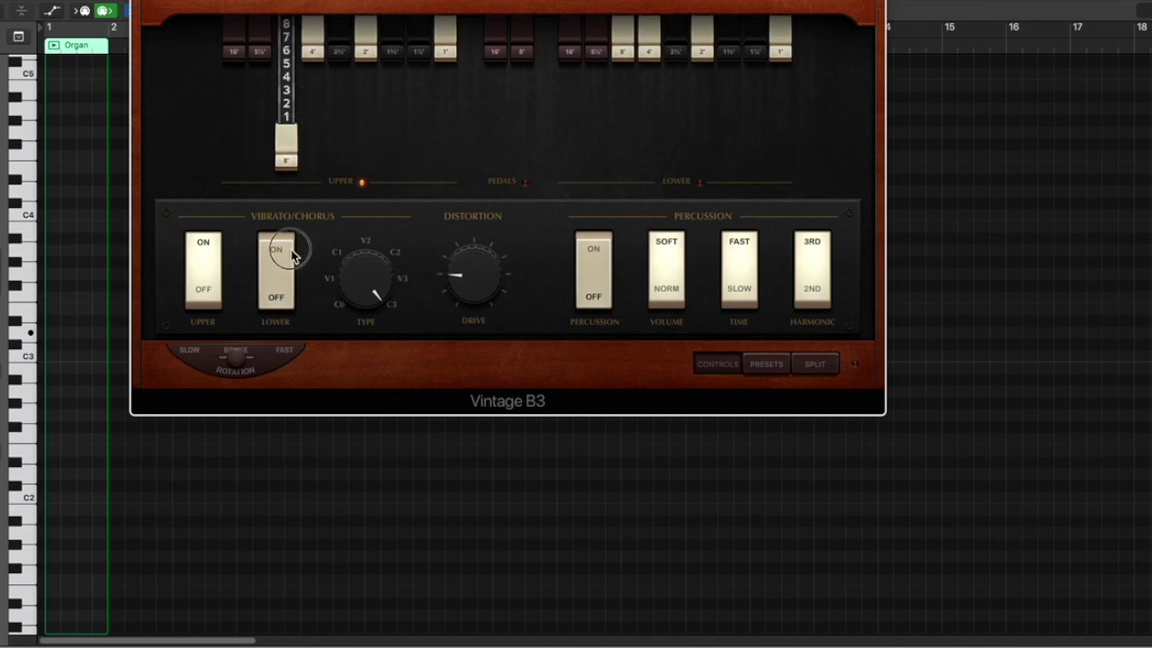
{"action": "left_click_drag", "start_coordinate": [239, 59], "coordinate": [222, 217]}
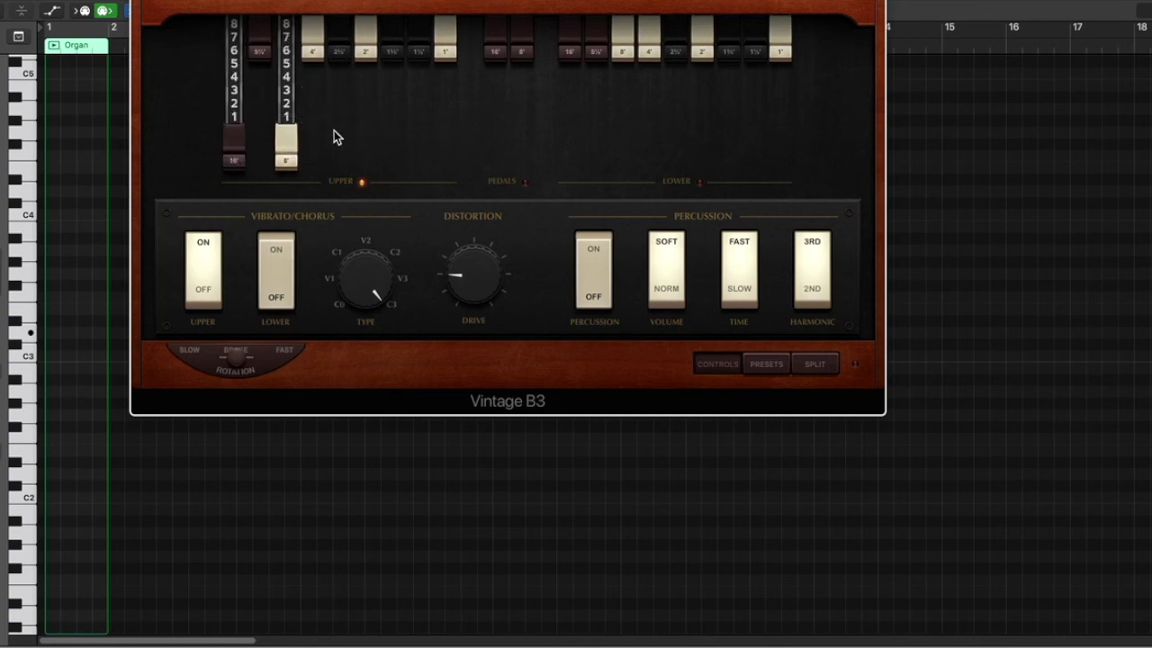
{"action": "left_click_drag", "start_coordinate": [336, 47], "coordinate": [347, 121]}
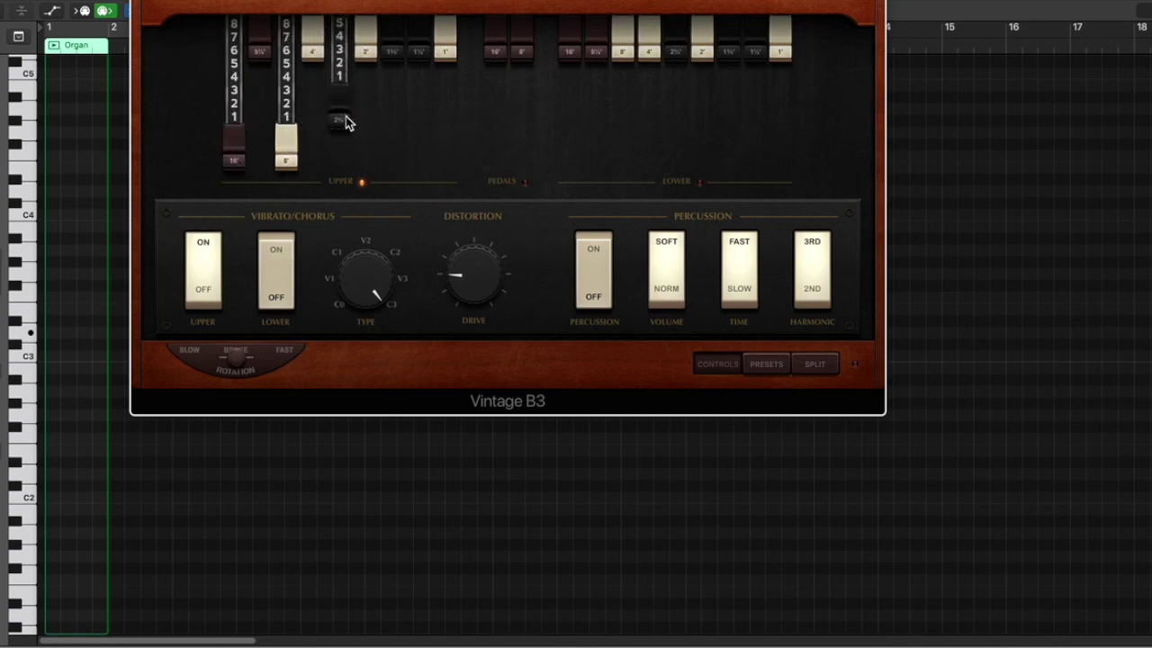
{"action": "left_click_drag", "start_coordinate": [365, 46], "coordinate": [371, 159]}
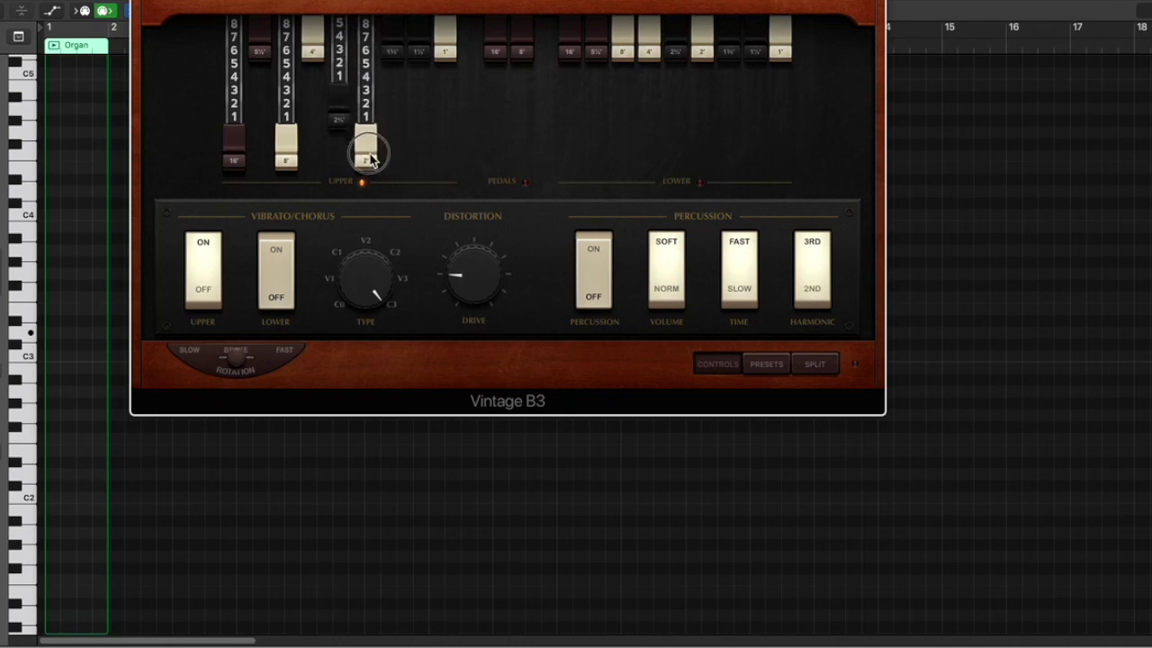